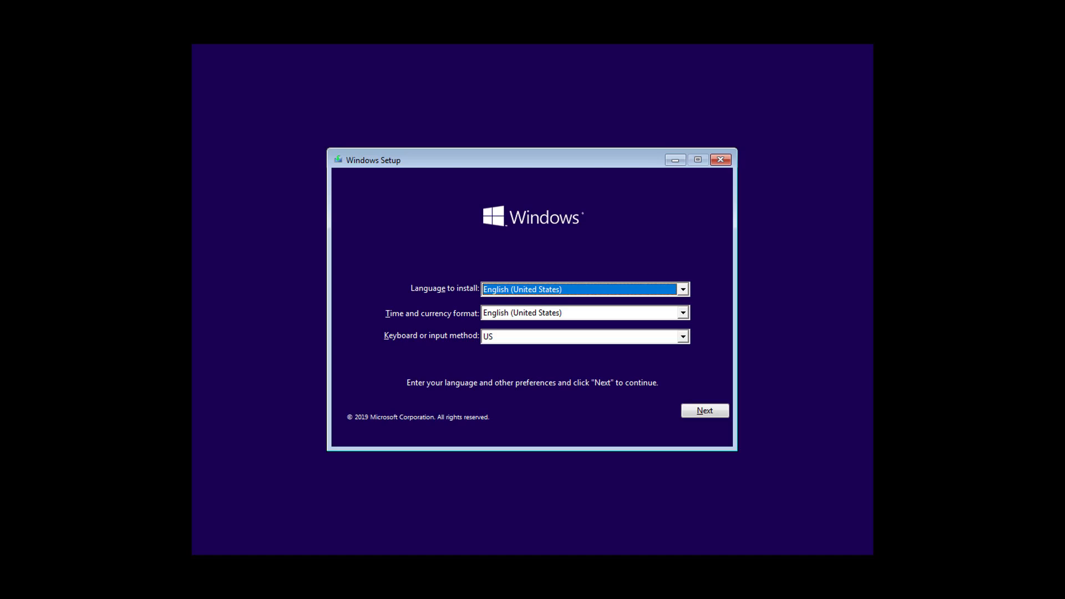
# Skip installation and reach Command Prompt via Repair your computer and Troubleshoot.
pyautogui.click(695, 416)
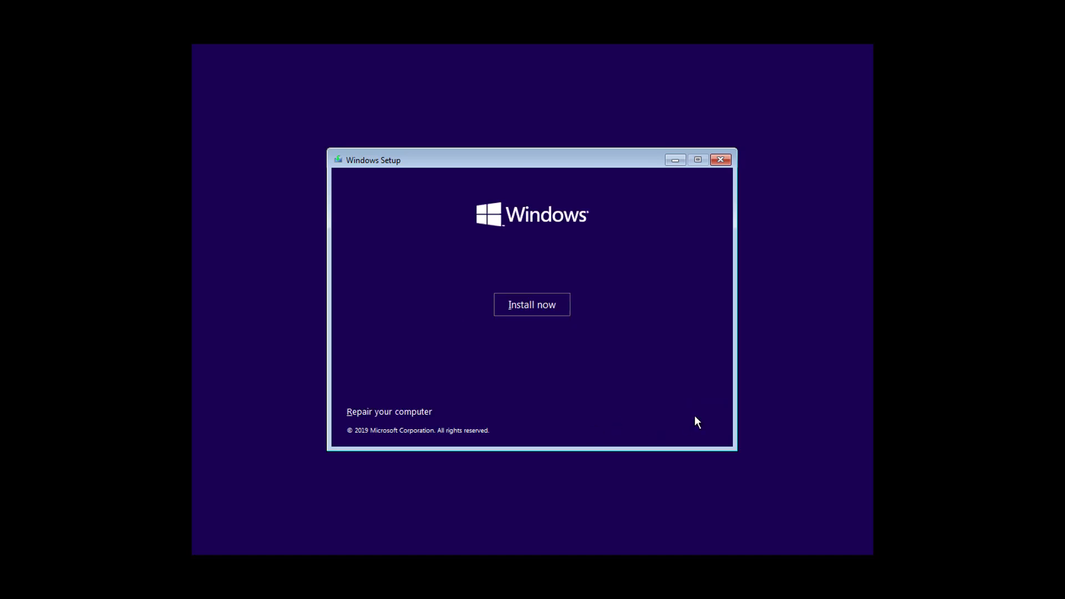
pyautogui.click(391, 411)
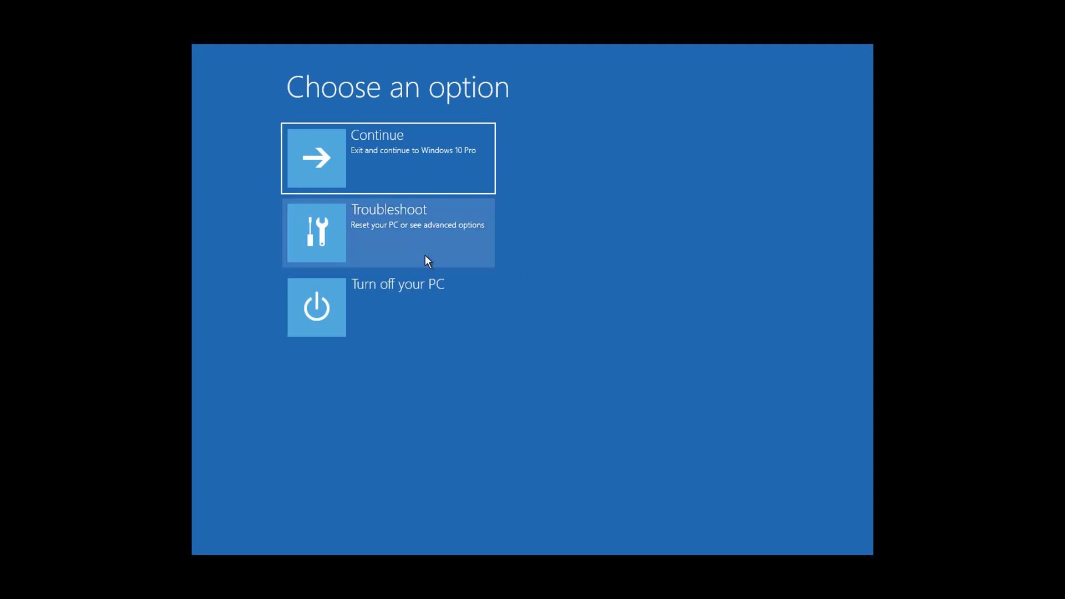
pyautogui.click(439, 243)
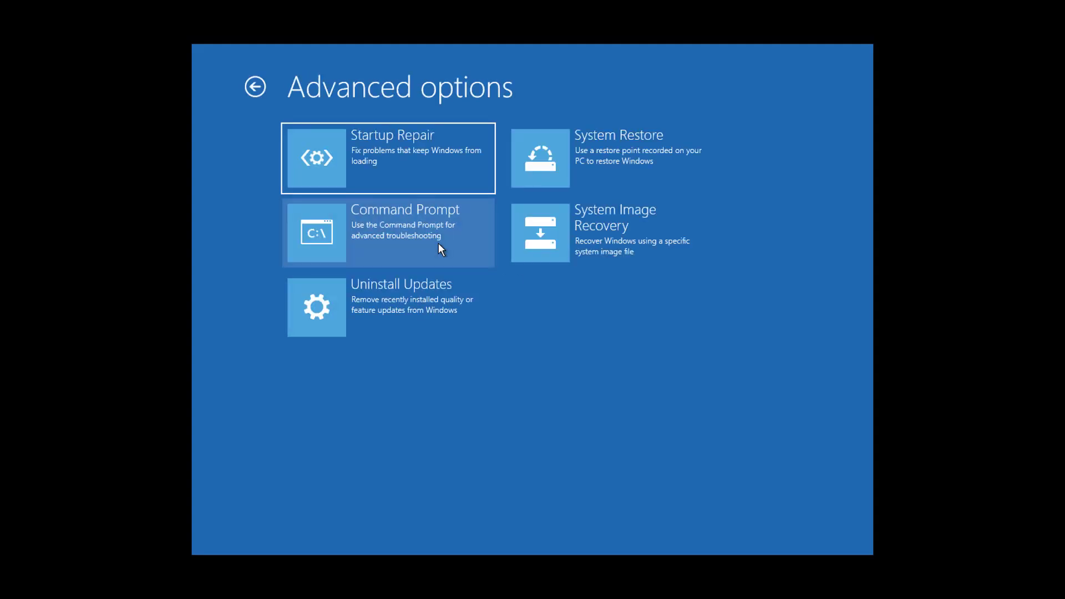
pyautogui.click(453, 240)
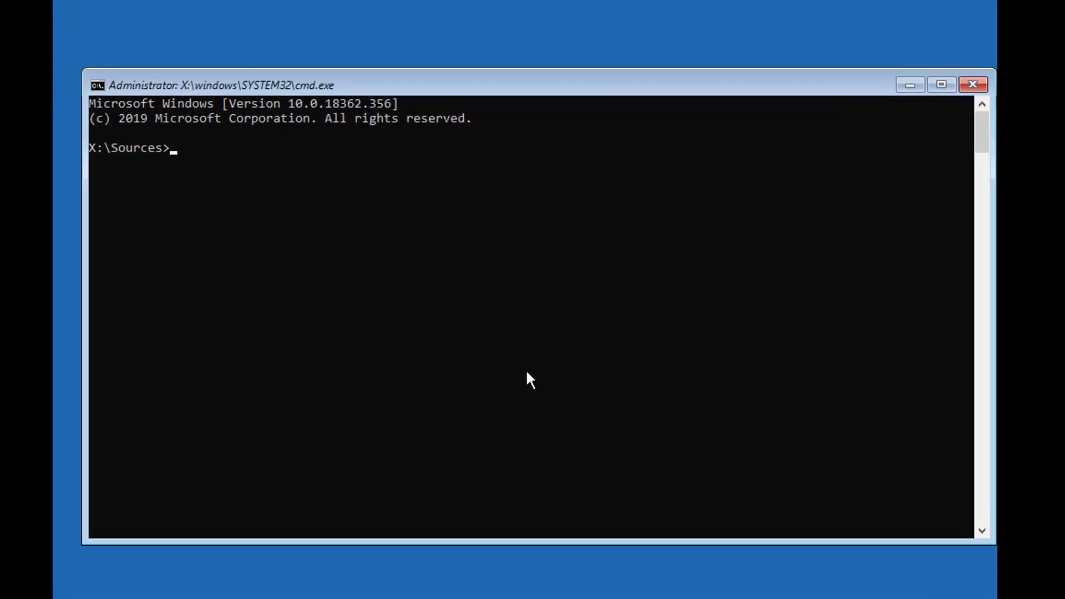
pyautogui.write('d')
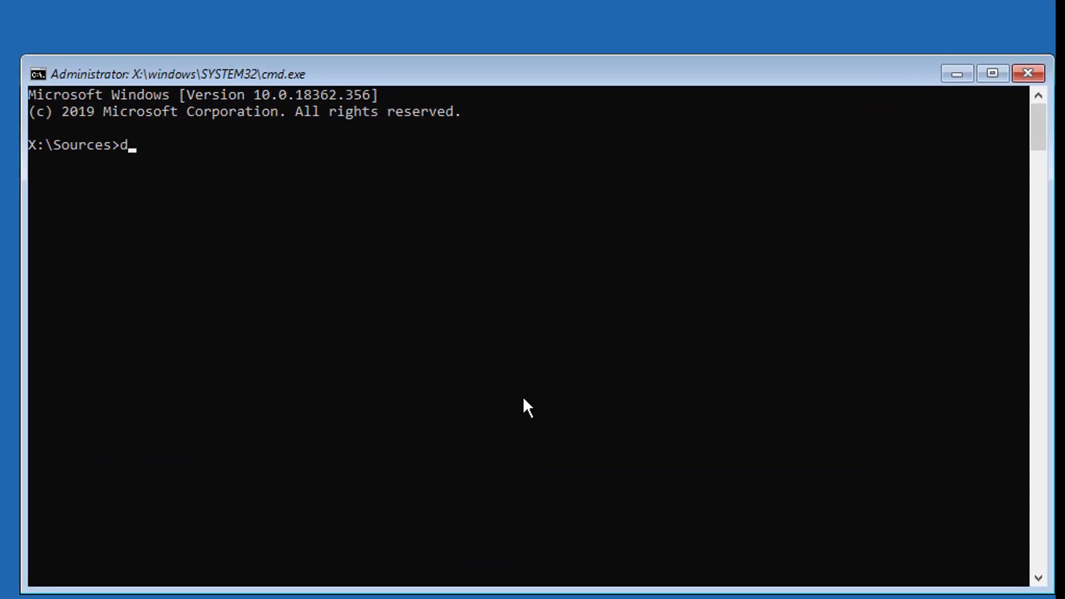
pyautogui.write(':')
# Switch to drive D, list its folders, and change into D:\Windows\System32.
pyautogui.press('Return')
pyautogui.write('dir')
pyautogui.press('Return')
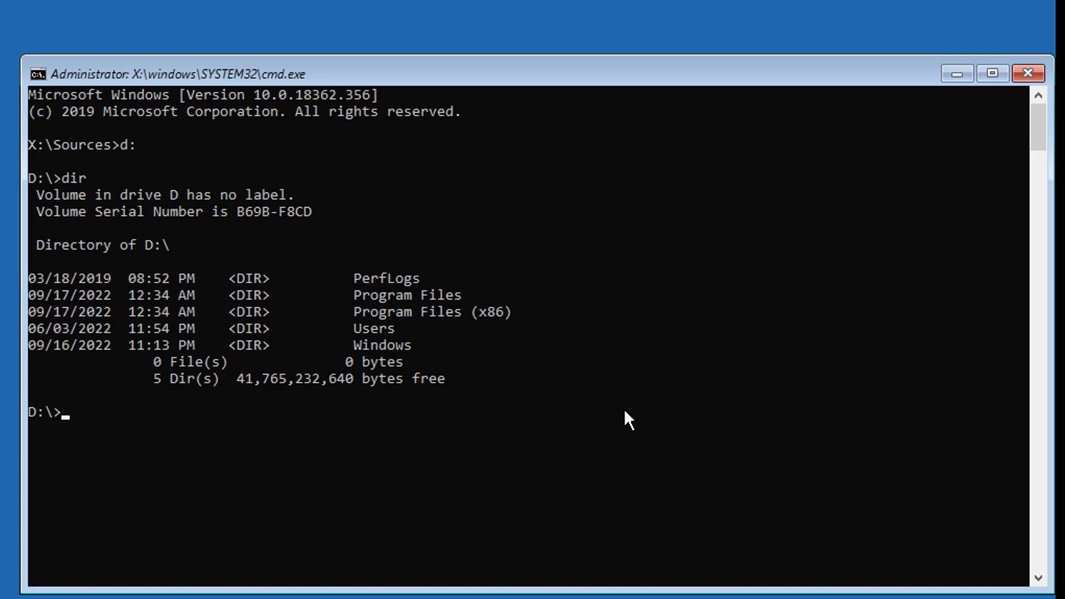
pyautogui.write('cd w')
pyautogui.write('indows')
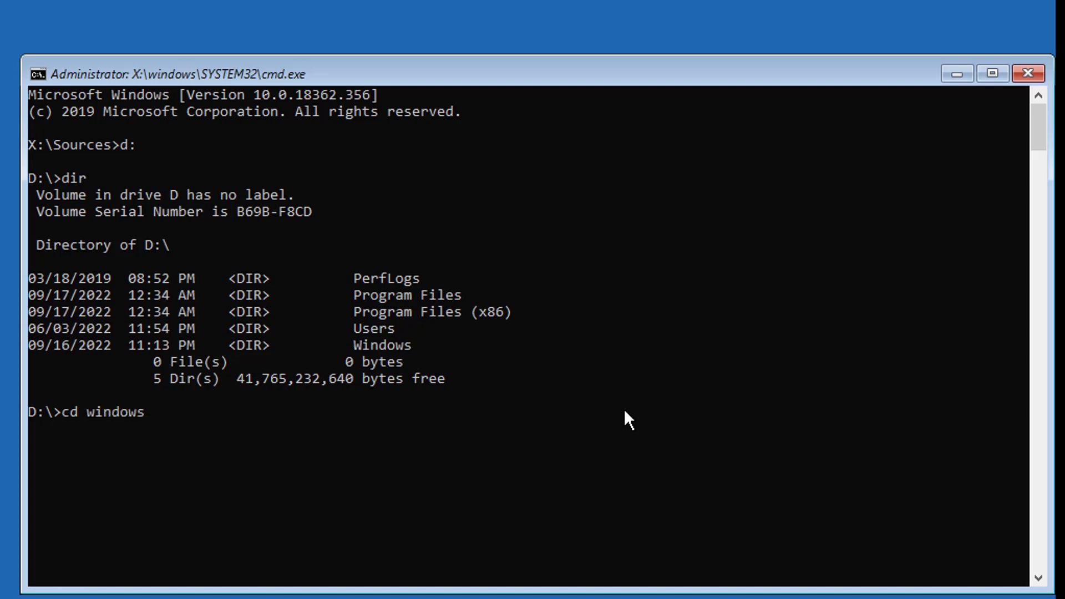
pyautogui.write('\\system3')
pyautogui.write('2')
pyautogui.press('Return')
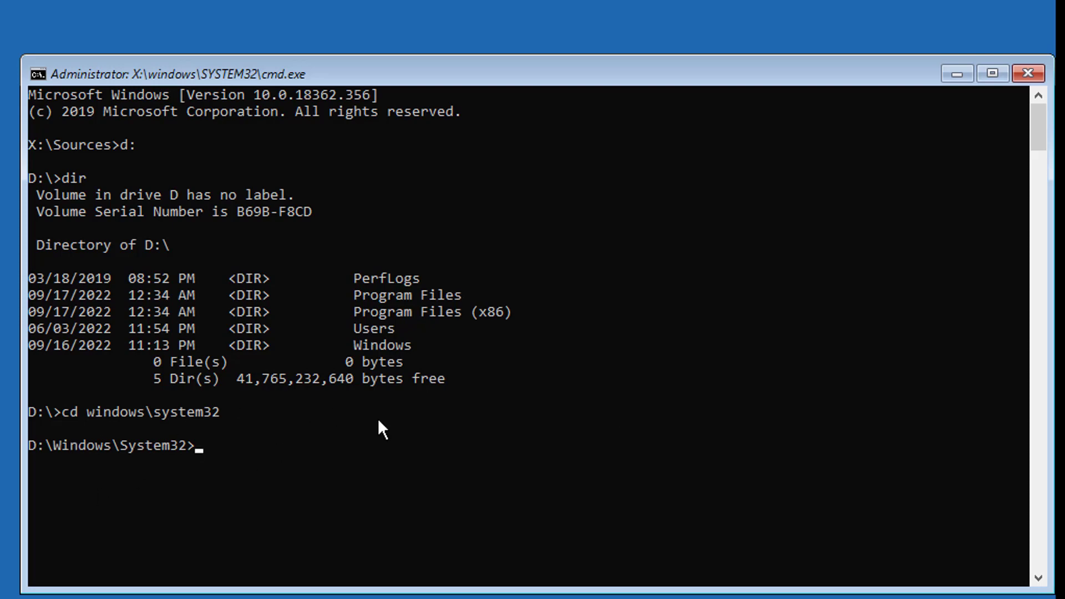
pyautogui.write('bootrec')
pyautogui.write(' /fixbo')
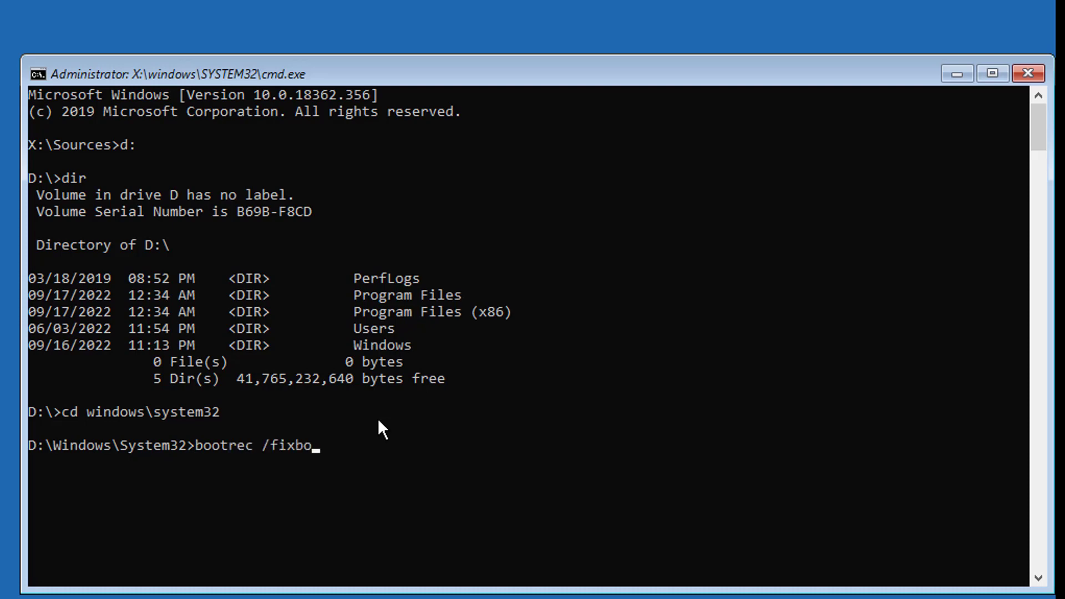
pyautogui.write('ot')
# Run bootrec /fixboot, which fails with Access is denied.
pyautogui.press('Return')
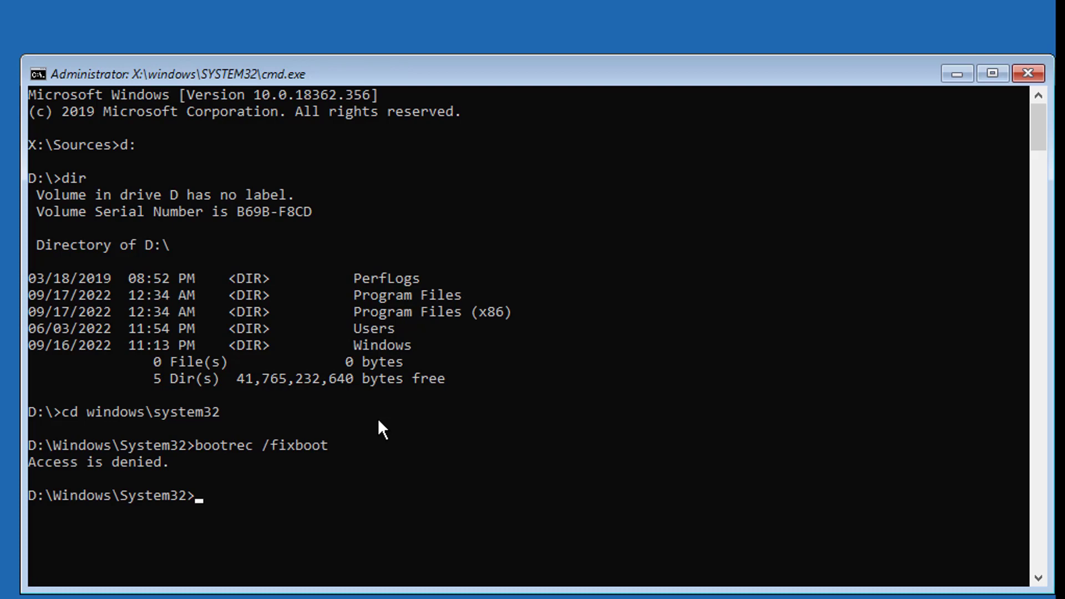
pyautogui.write('boot')
pyautogui.write('sect')
pyautogui.write(' /nt')
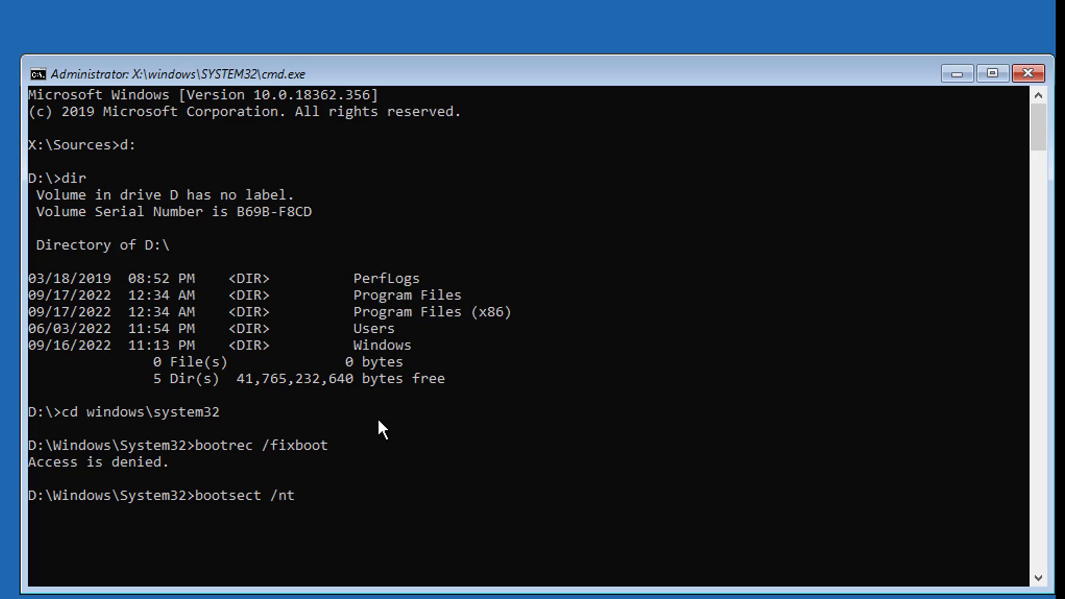
pyautogui.write('60 ')
pyautogui.write('sys')
# Run bootsect /nt60 sys, then bootrec /fixmbr; both complete successfully.
pyautogui.press('Return')
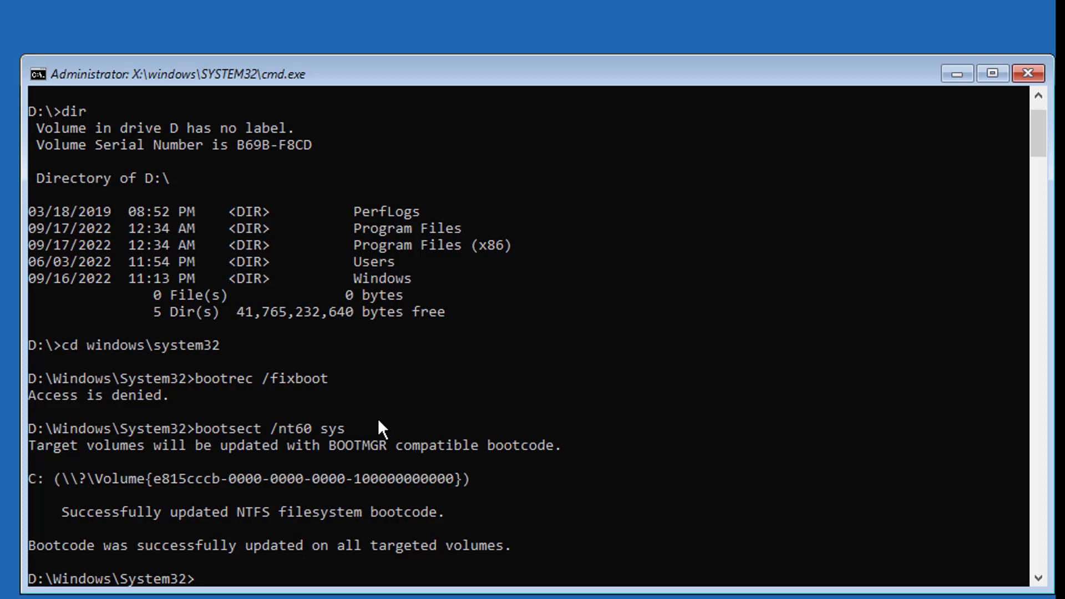
pyautogui.scroll(-2, 378, 419)
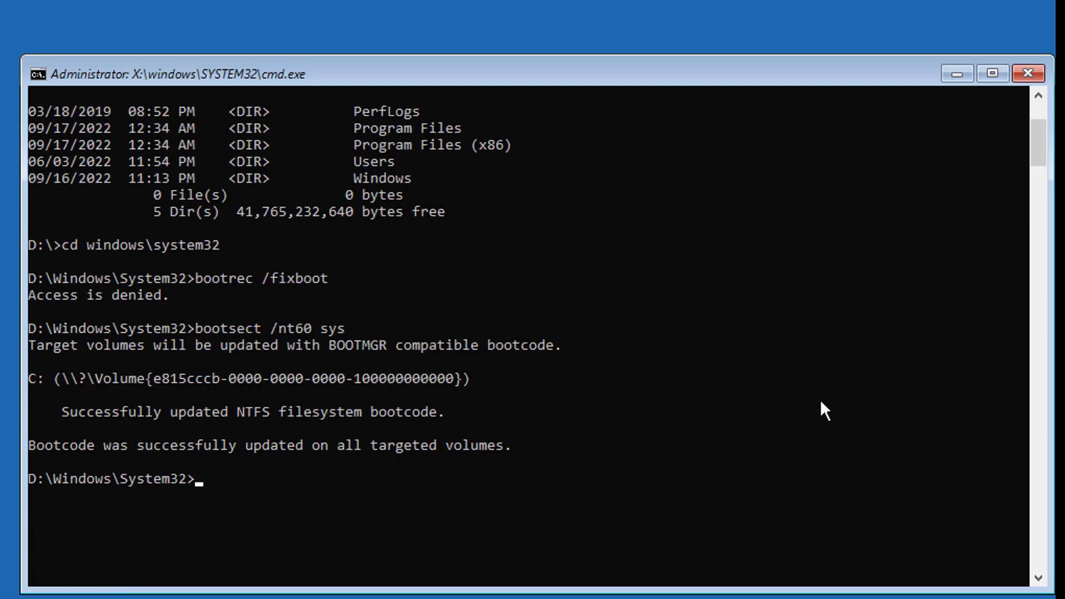
pyautogui.write('boot')
pyautogui.write('rec ')
pyautogui.write('/fi')
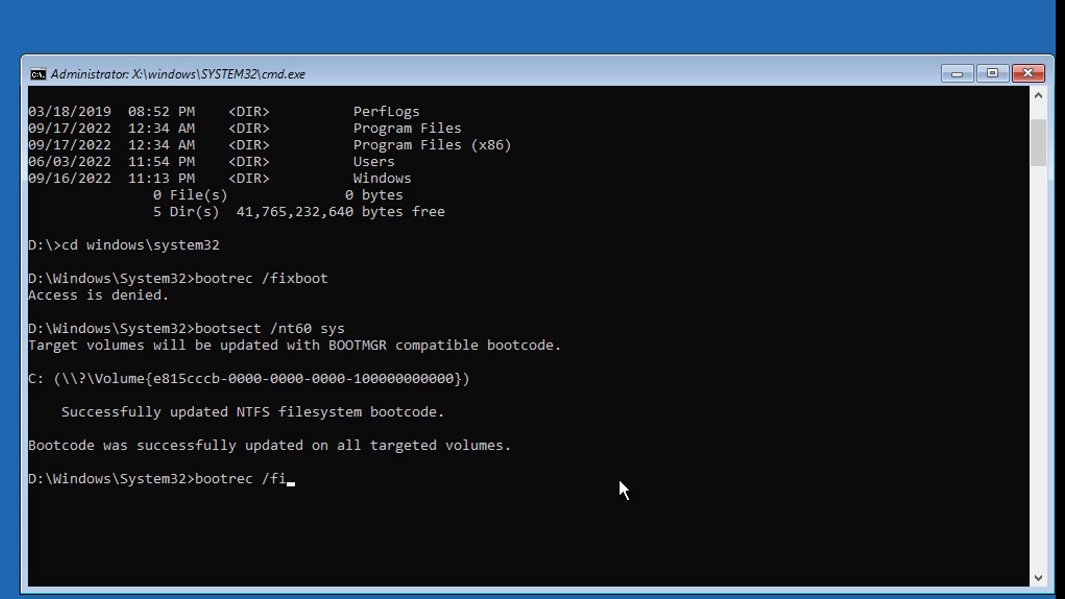
pyautogui.write('xmbr')
pyautogui.press('Return')
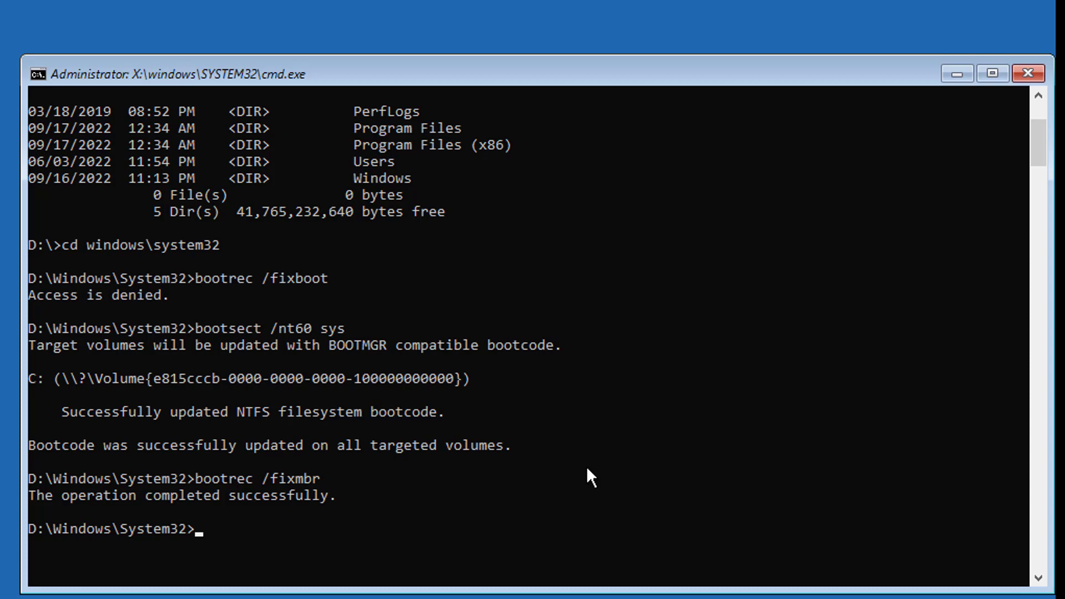
pyautogui.write('bcde')
pyautogui.write('dit ')
pyautogui.write('/export')
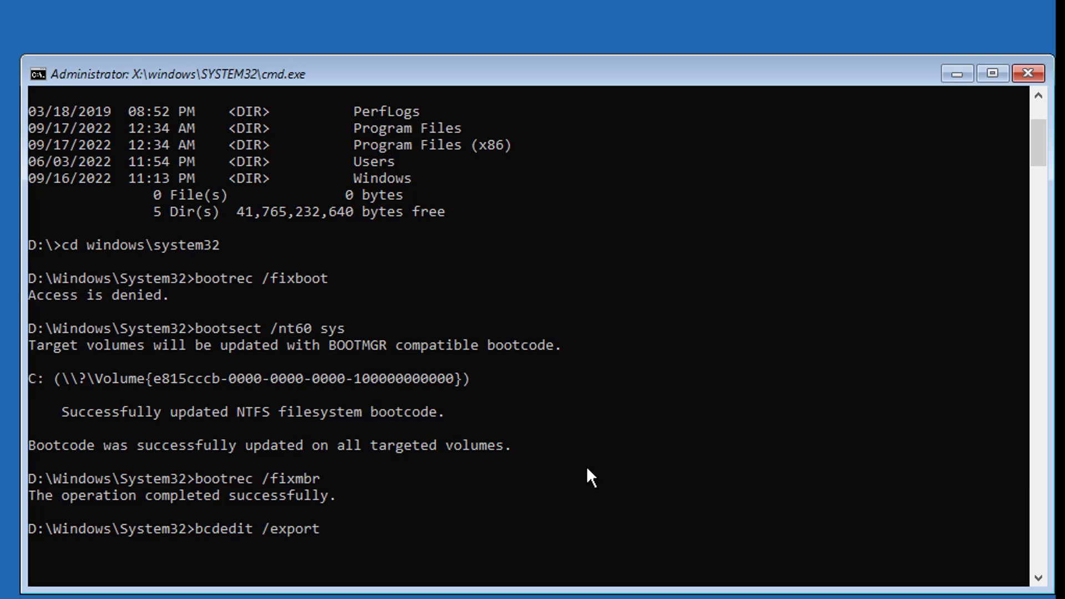
pyautogui.write(' c:')
pyautogui.write('\\')
pyautogui.write('bcd')
pyautogui.write('back')
pyautogui.write('up')
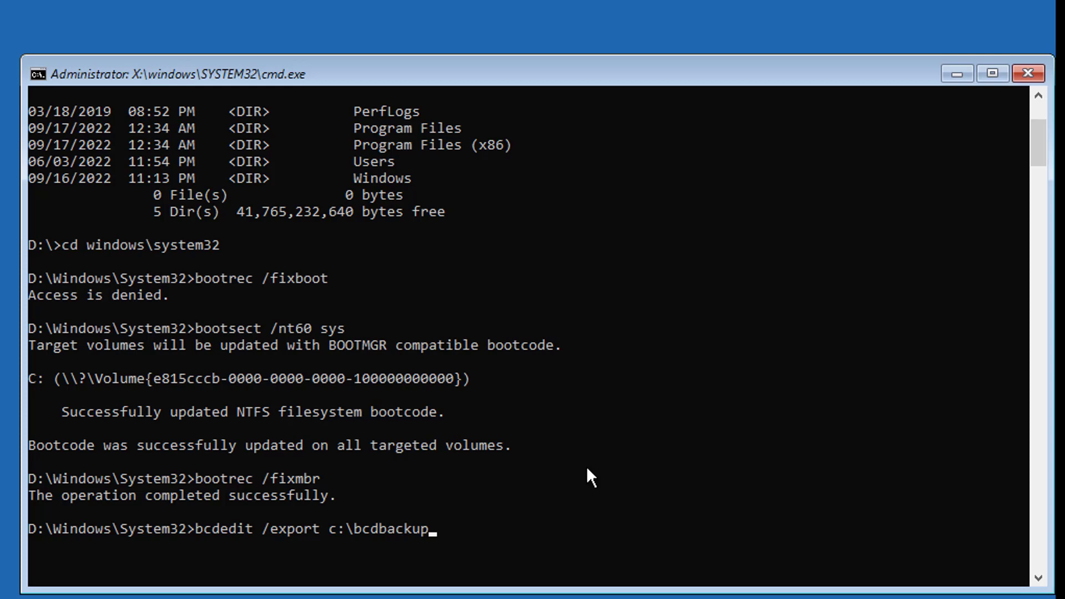
# Back up the BCD store to c:\bcdbackup with bcdedit /export.
pyautogui.press('Return')
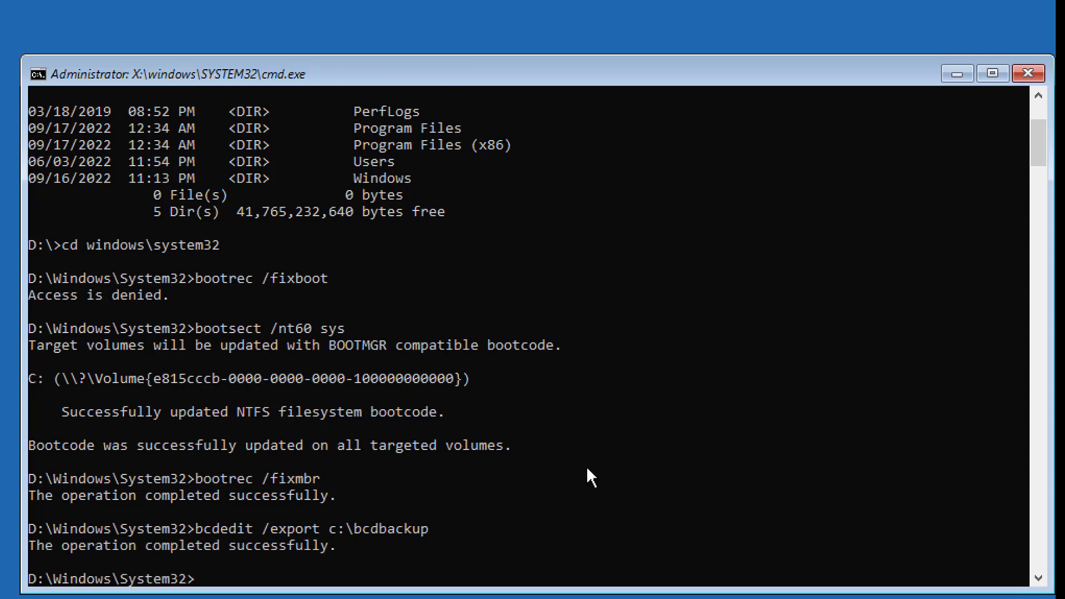
pyautogui.scroll(-1, 587, 466)
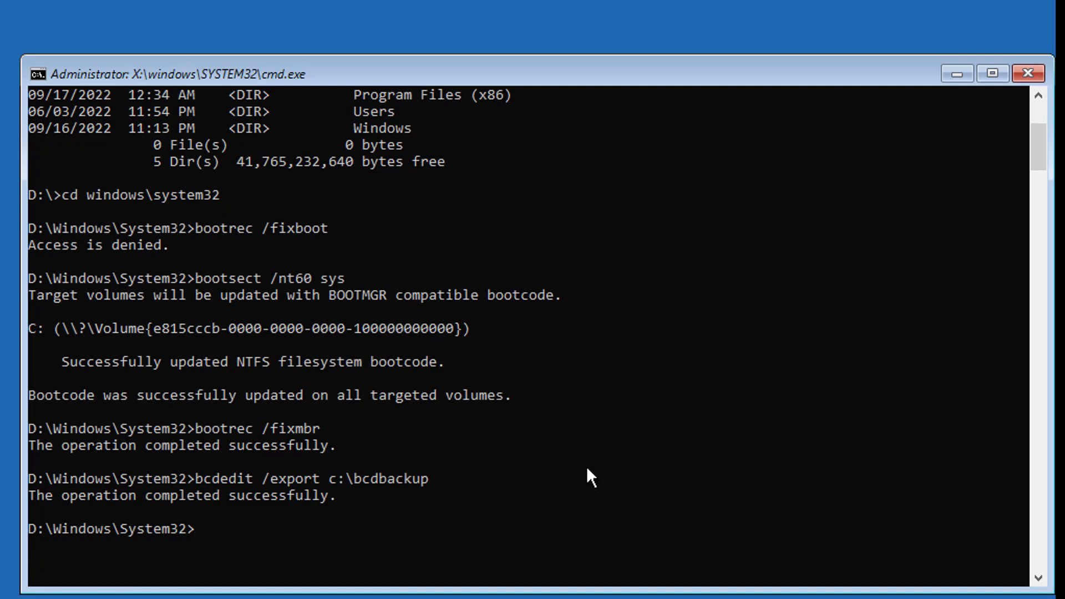
pyautogui.write('a')
pyautogui.write('ttrib ')
pyautogui.write('c:\\')
pyautogui.write('boot')
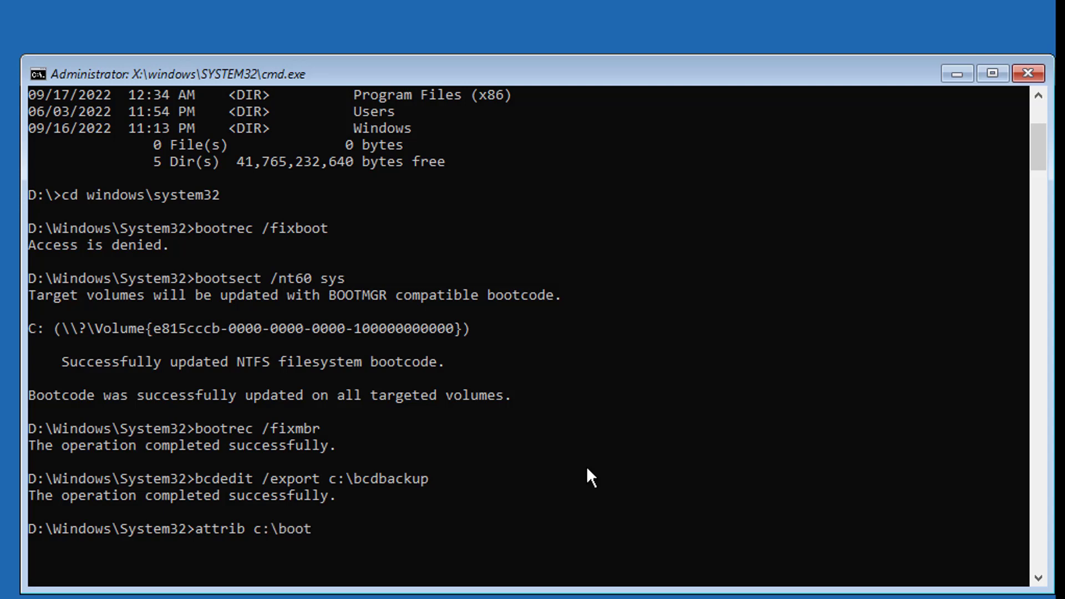
pyautogui.write('\\bcd')
pyautogui.write(' -h -r')
pyautogui.write(' -s')
# Clear c:\boot\bcd's attributes with attrib c:\boot\bcd -h -r -s.
pyautogui.press('Return')
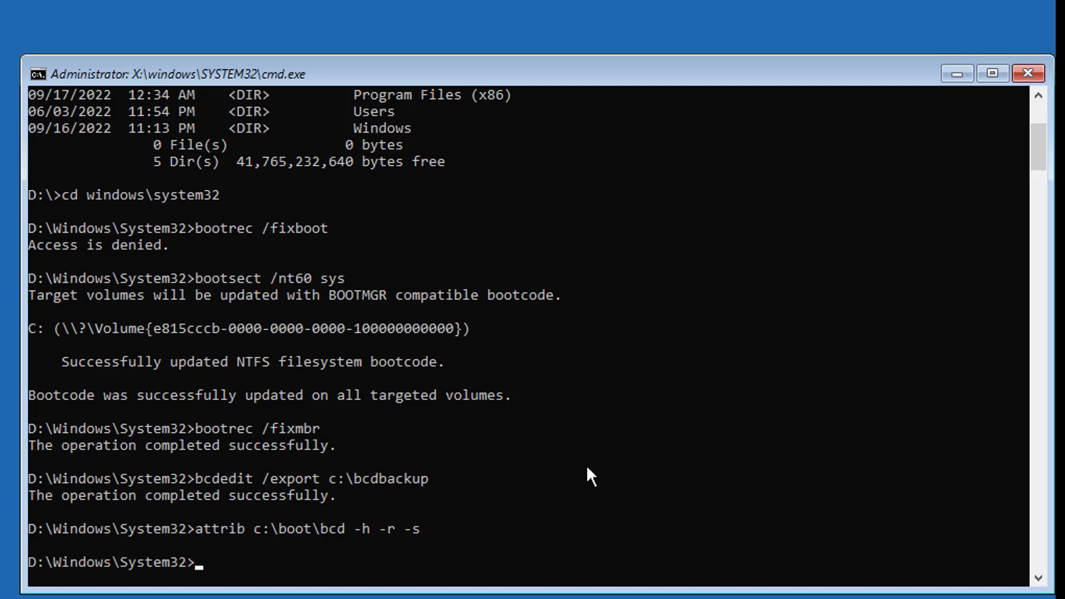
pyautogui.scroll(-2, 589, 438)
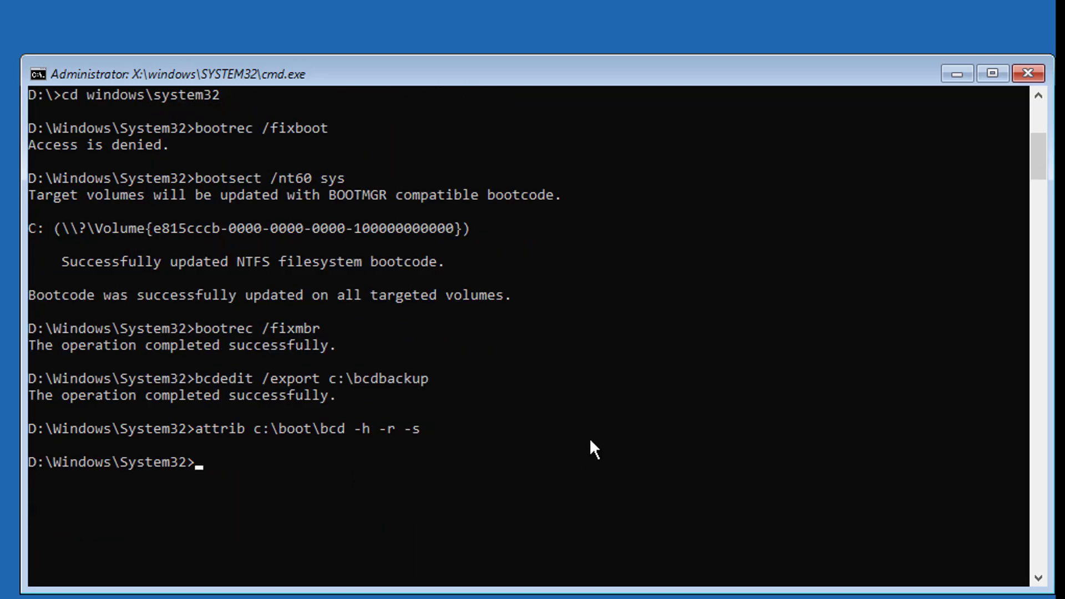
pyautogui.write('ren')
pyautogui.write(' c:\\b')
pyautogui.write('oot')
# Rename c:\boot\bcd to bcd.old4 using ren.
pyautogui.click(517, 506)
pyautogui.write('\\')
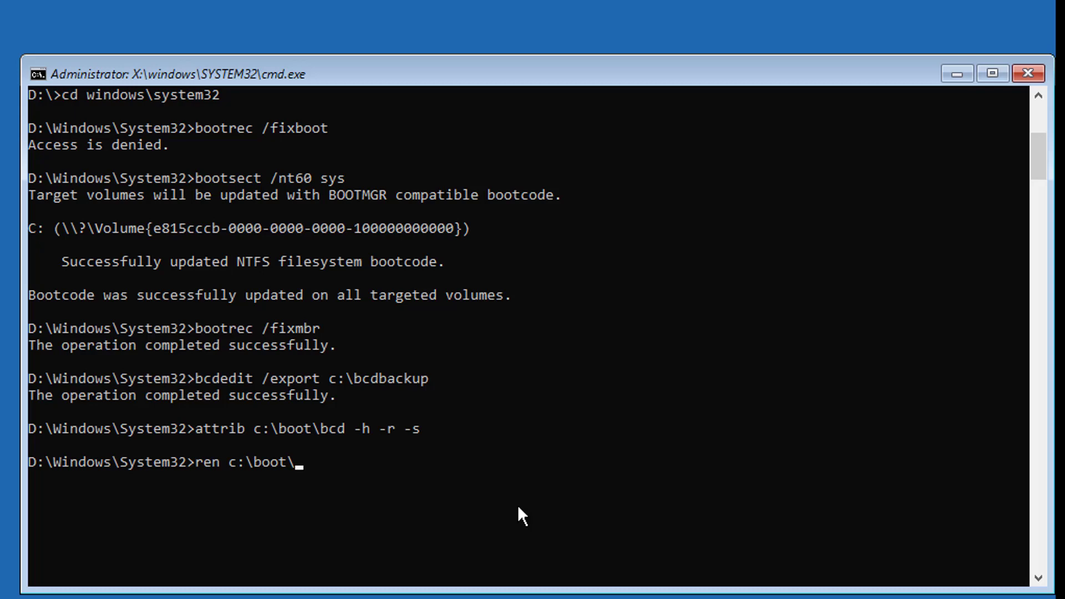
pyautogui.write('b')
pyautogui.write('cd')
pyautogui.write(' bcd')
pyautogui.write('.old')
pyautogui.write('4')
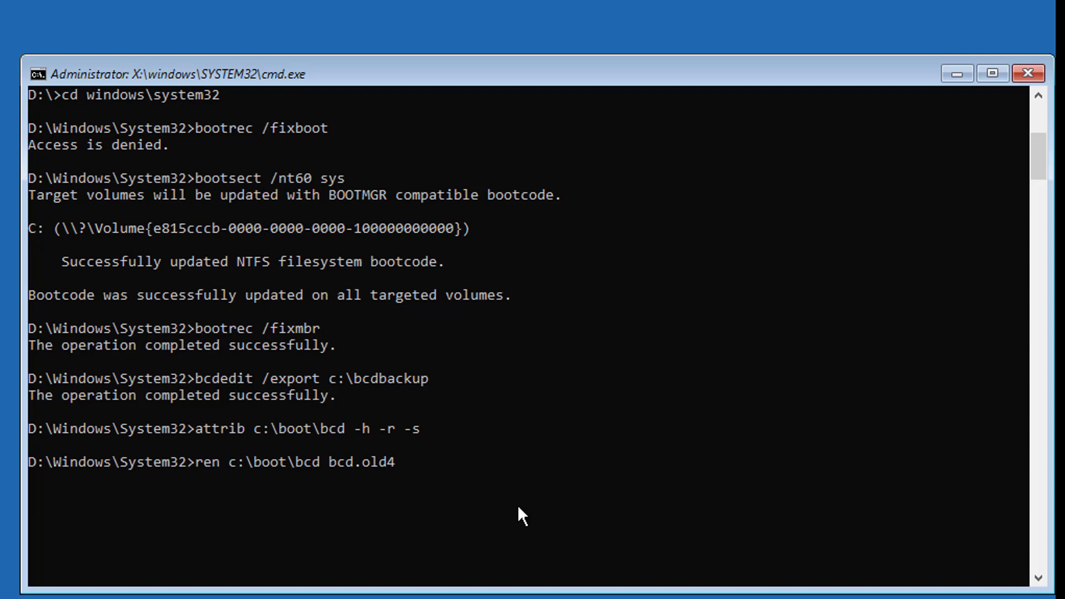
pyautogui.press('Return')
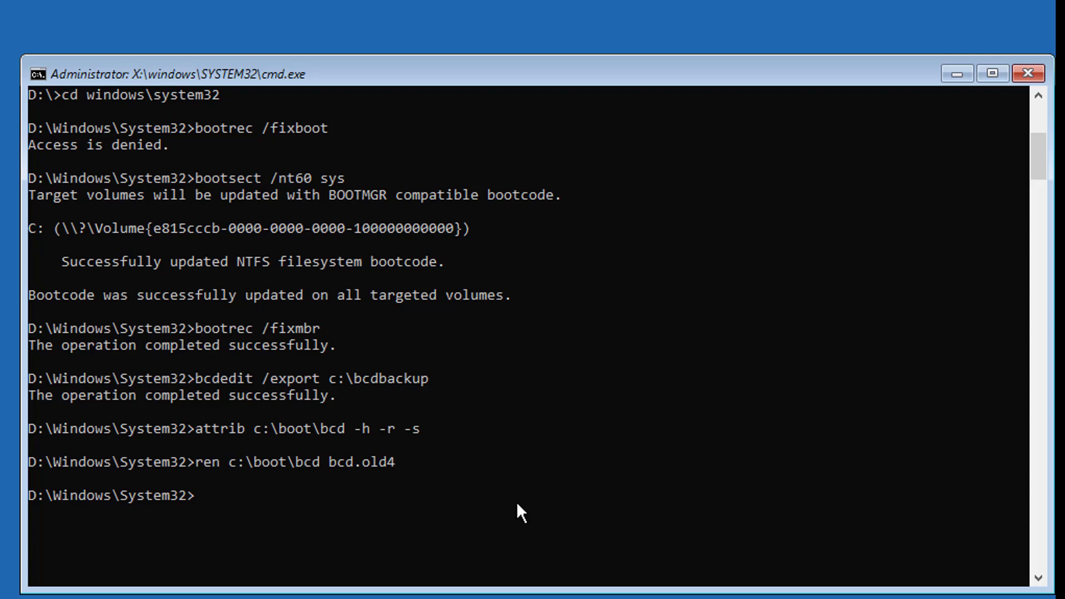
pyautogui.write('bootrec ')
pyautogui.write('/re')
pyautogui.write('build')
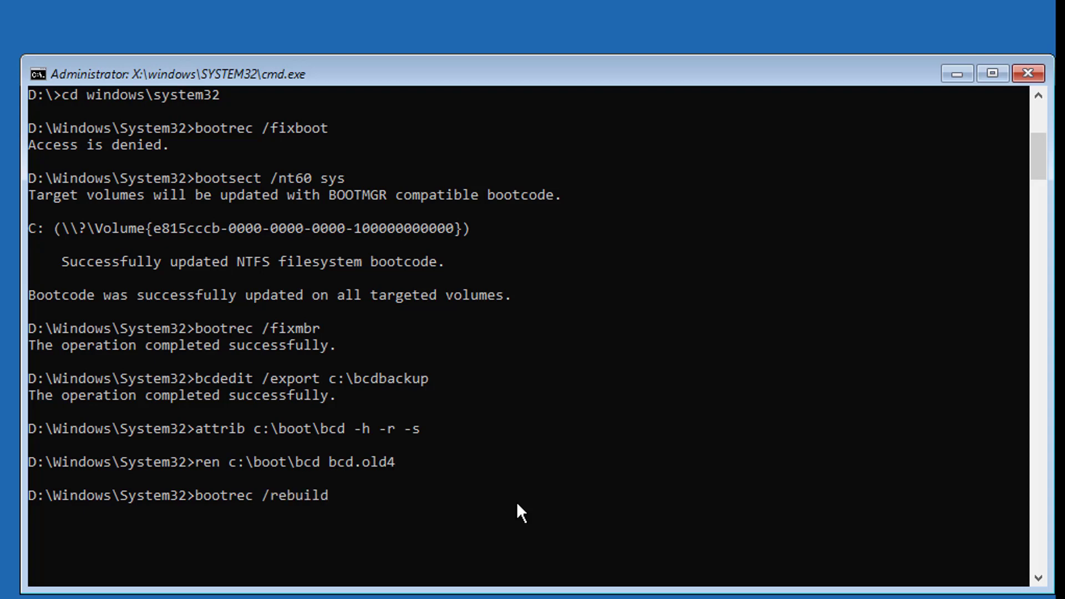
pyautogui.write('bcd')
# Run bootrec /rebuildbcd and answer A (All) to add D:\Windows.
pyautogui.press('Return')
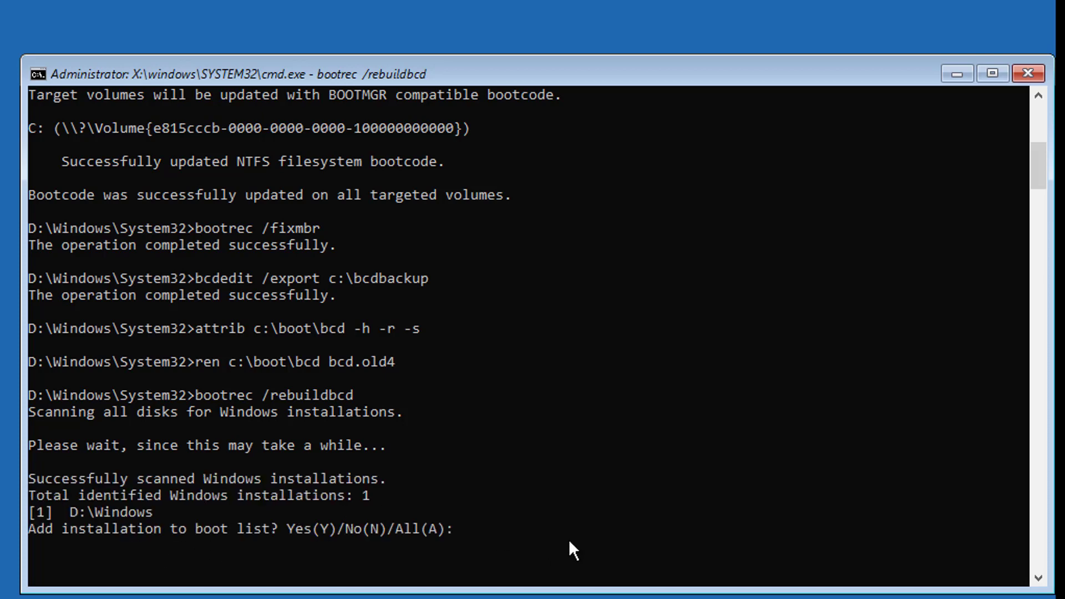
pyautogui.write('A')
pyautogui.press('Return')
pyautogui.scroll(-1, 568, 539)
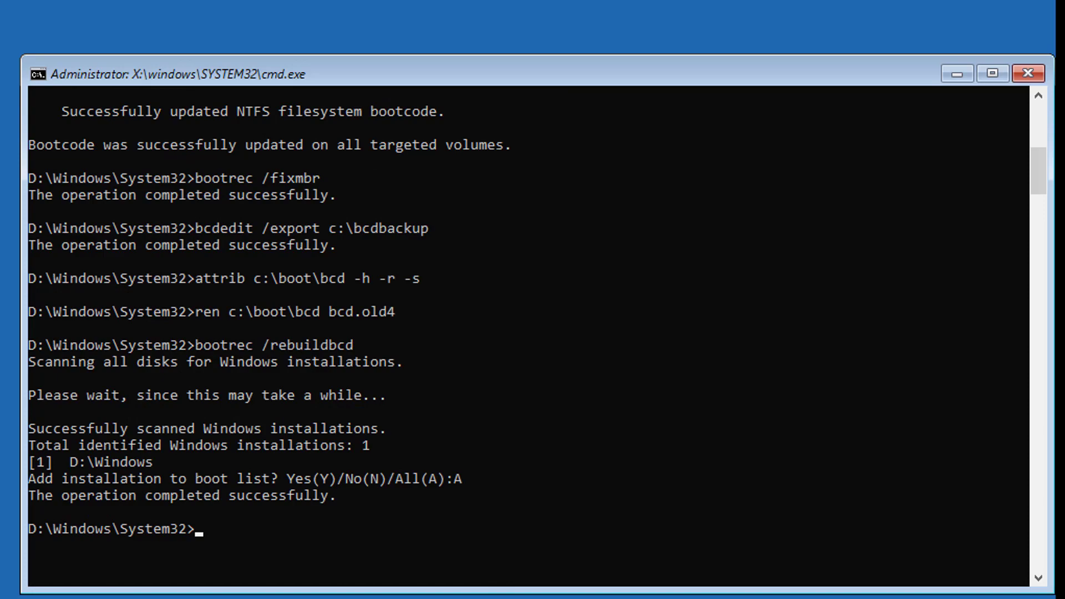
pyautogui.write('exit')
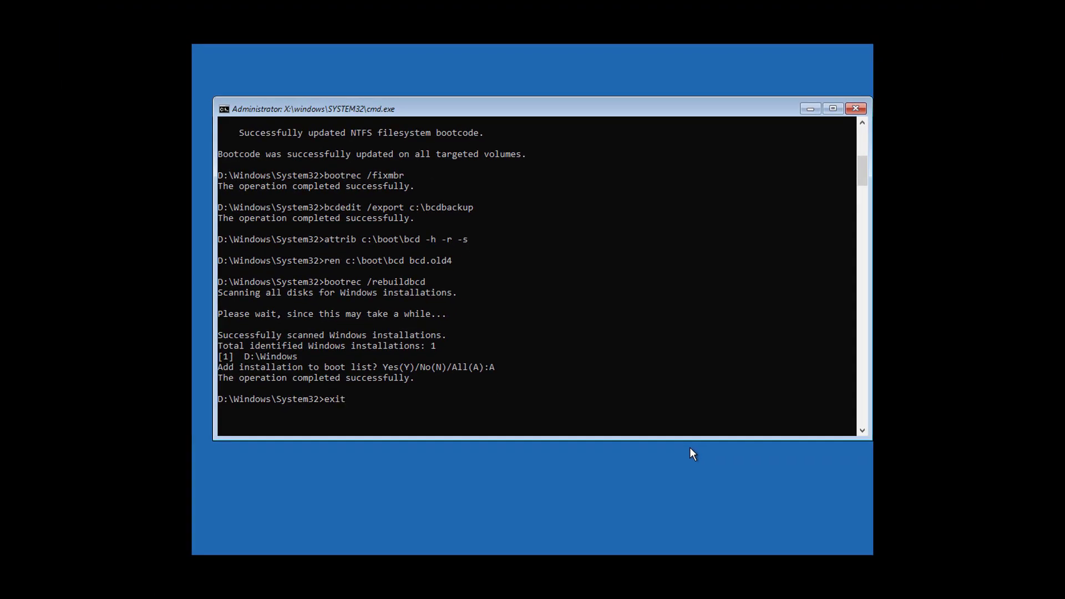
# Exit the recovery Command Prompt and let Windows boot to the lock screen.
pyautogui.press('Return')
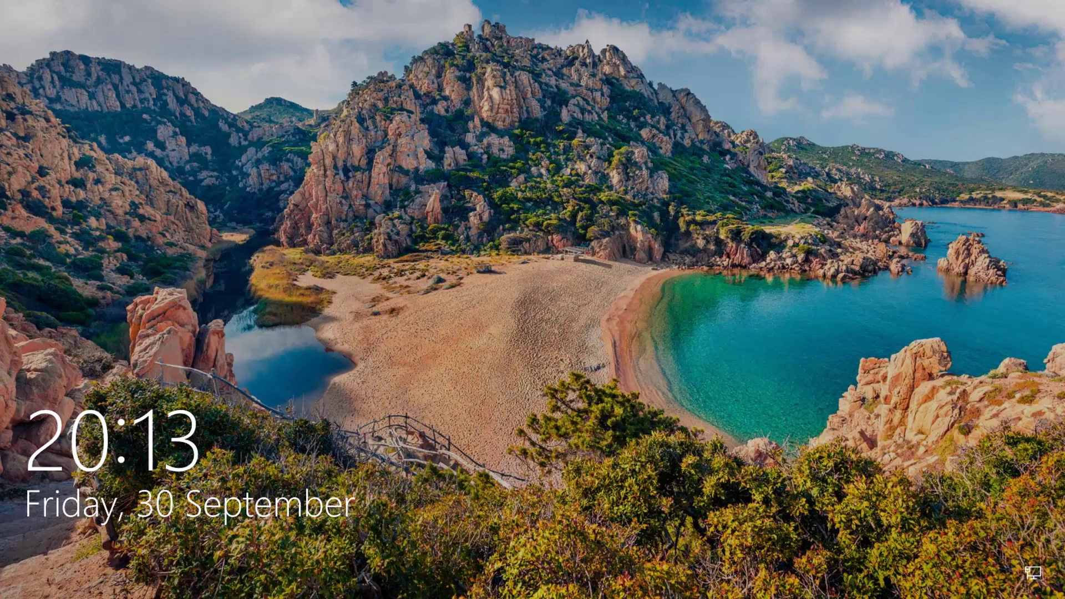
# Dismiss the lock screen and submit the Admin password.
pyautogui.press('space')
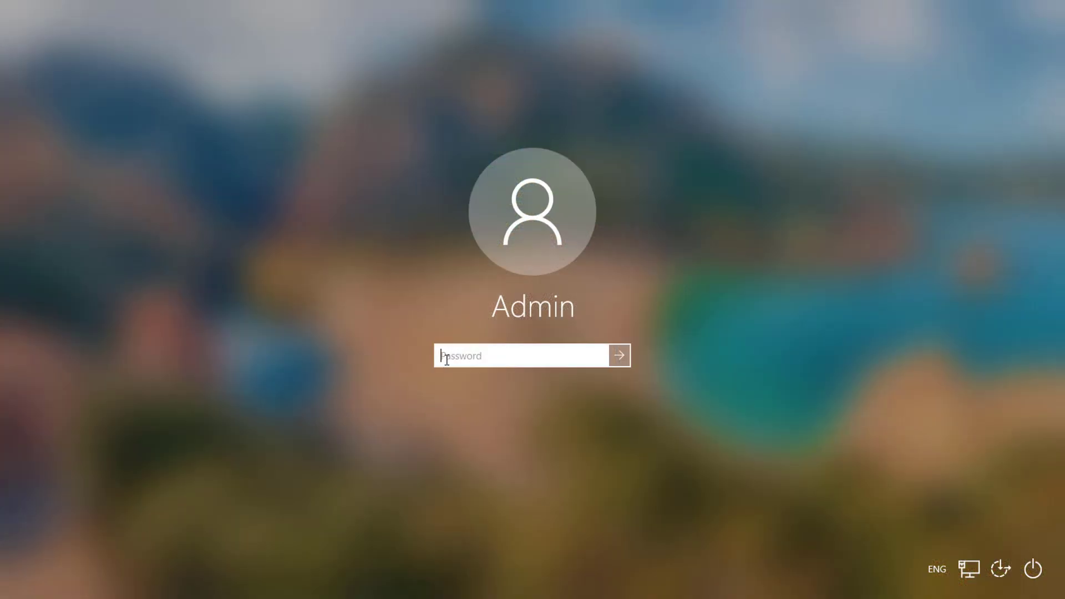
pyautogui.write('password')
pyautogui.press('Return')
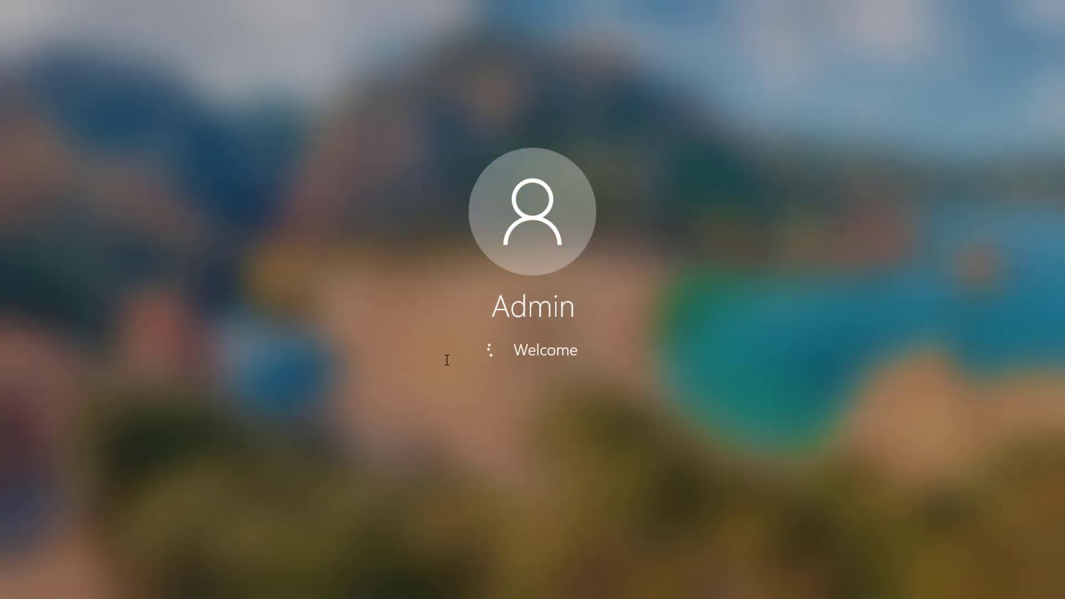